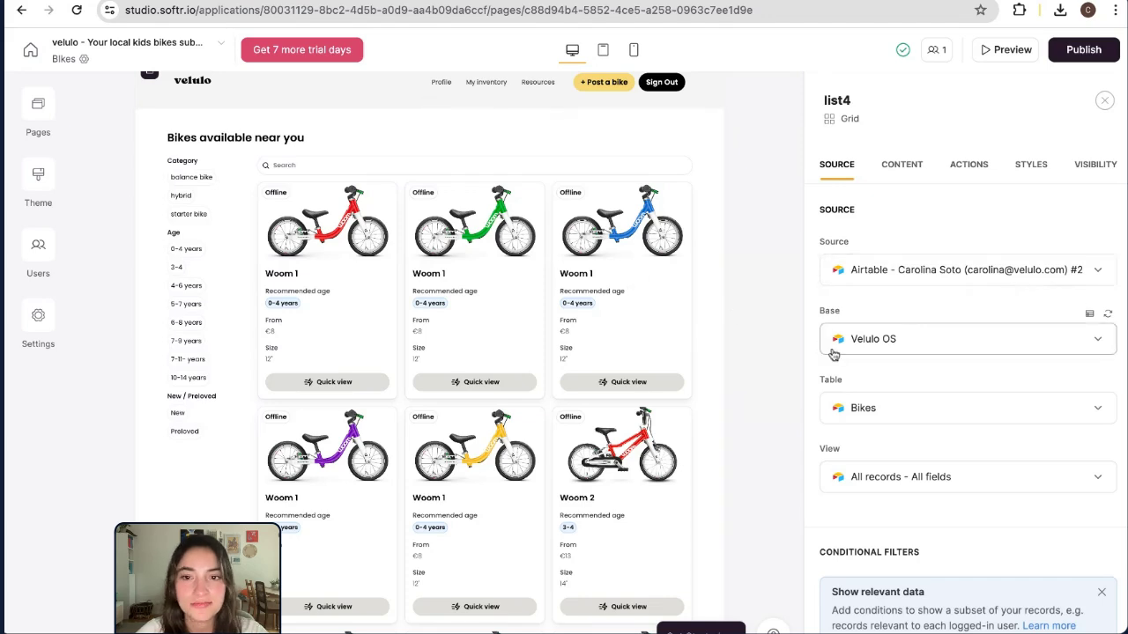
Examine the data source and conditional filters of the bike grid on the Bikes page.
{"action": "scroll", "coordinate": [833, 354], "scroll_direction": "down", "scroll_amount": 1}
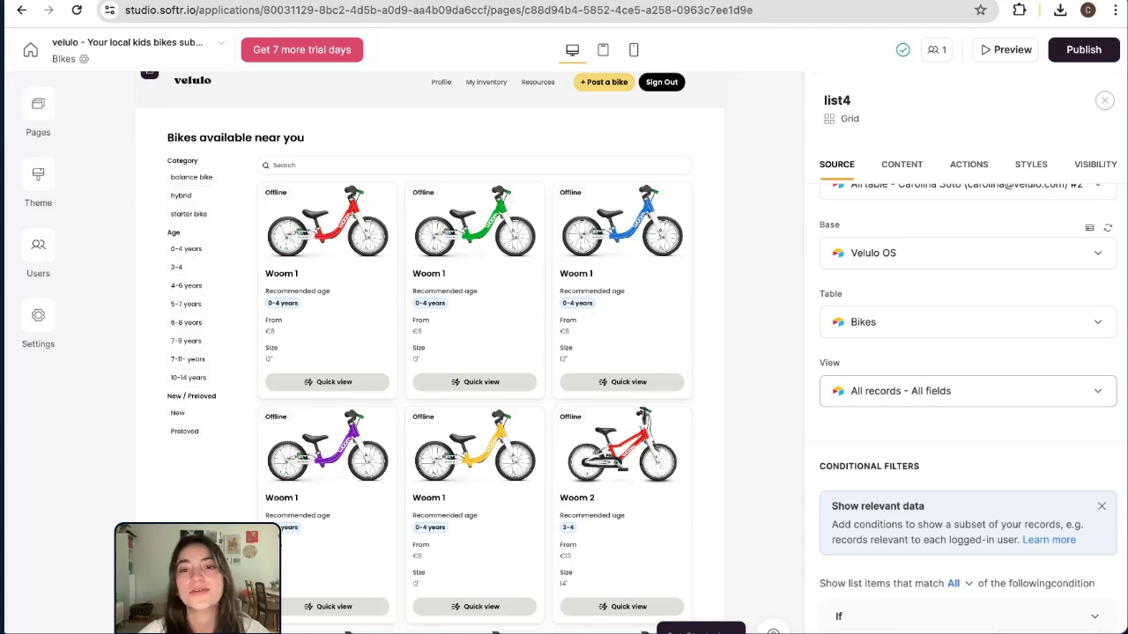
{"action": "scroll", "coordinate": [969, 409], "scroll_direction": "down", "scroll_amount": 4}
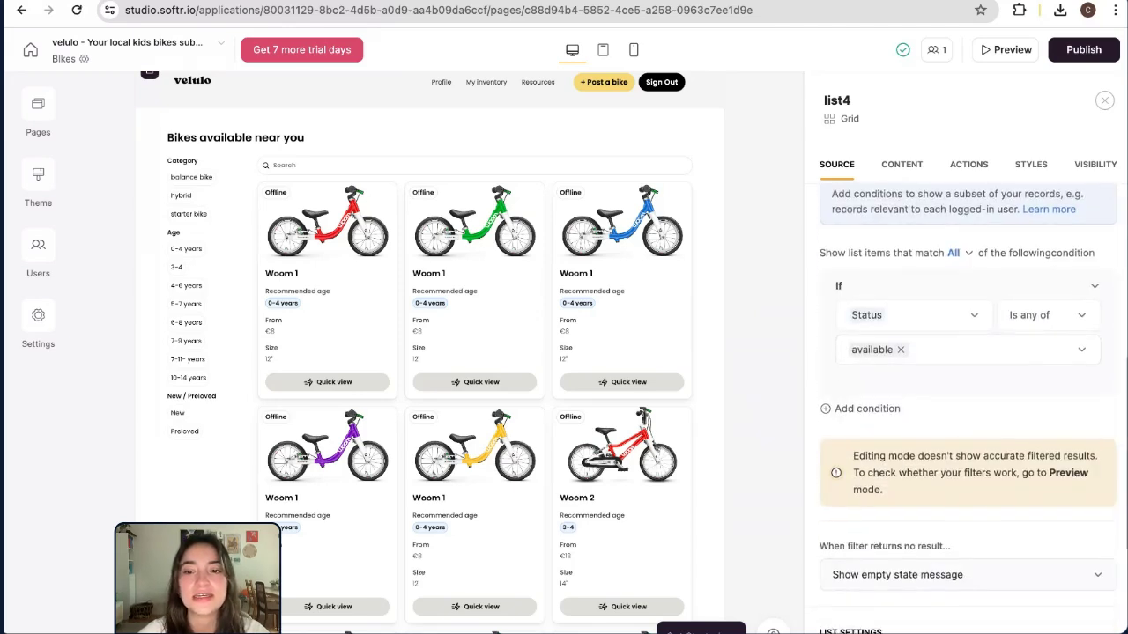
{"action": "scroll", "coordinate": [913, 195], "scroll_direction": "down", "scroll_amount": 1}
Review the title and item fields in the bike grid's content settings.
{"action": "left_click", "coordinate": [916, 165]}
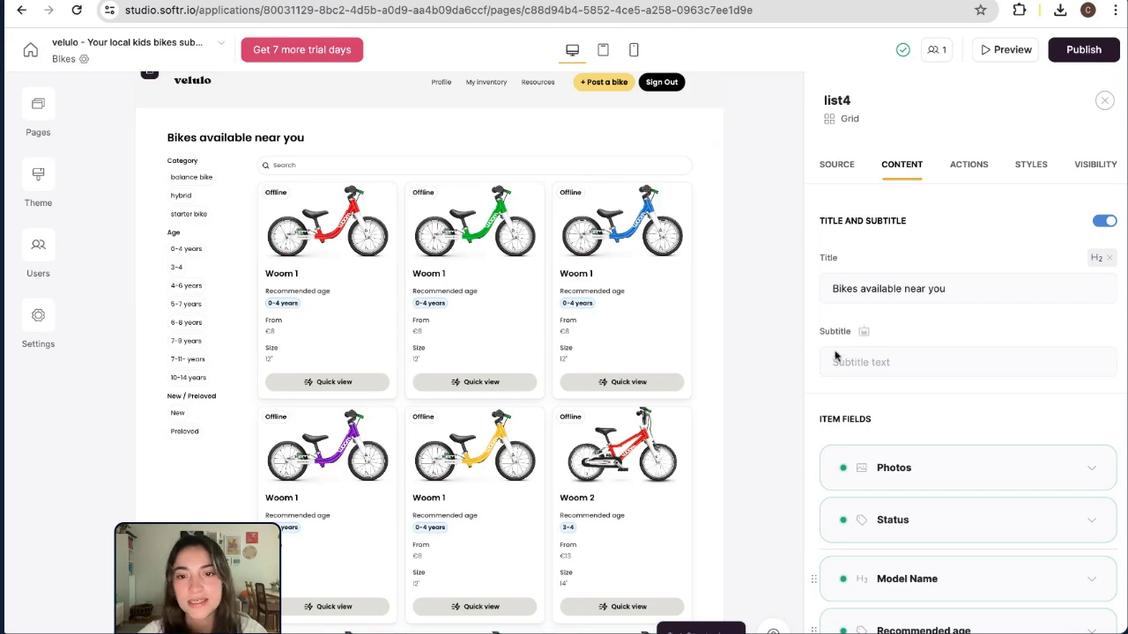
{"action": "scroll", "coordinate": [902, 481], "scroll_direction": "down", "scroll_amount": 3}
{"action": "scroll", "coordinate": [902, 483], "scroll_direction": "down", "scroll_amount": 2}
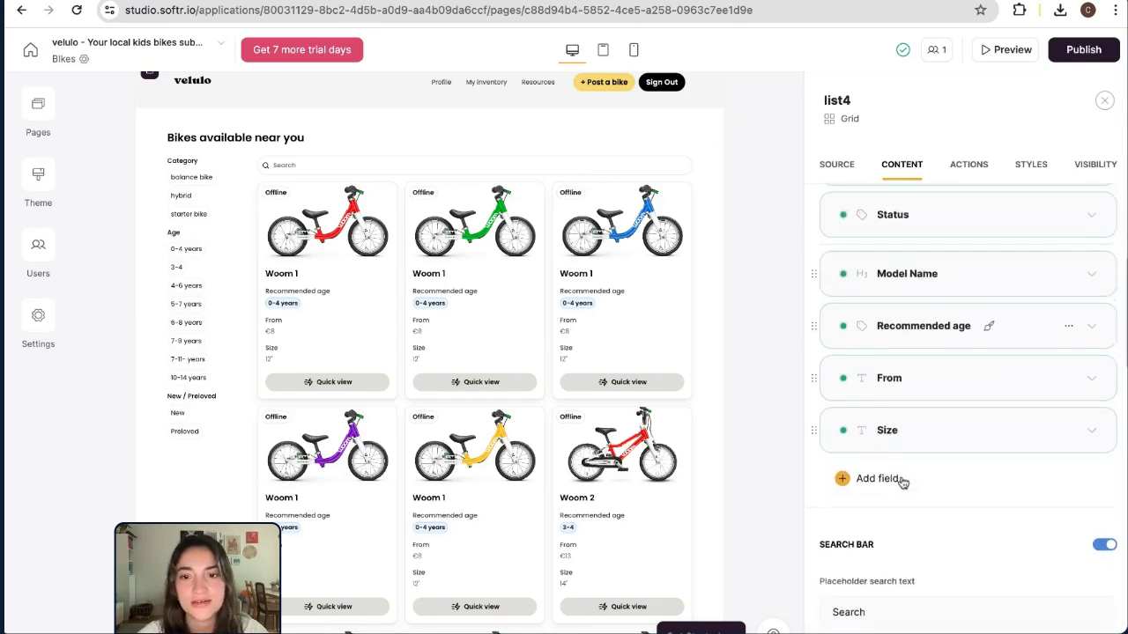
{"action": "scroll", "coordinate": [903, 483], "scroll_direction": "up", "scroll_amount": 2}
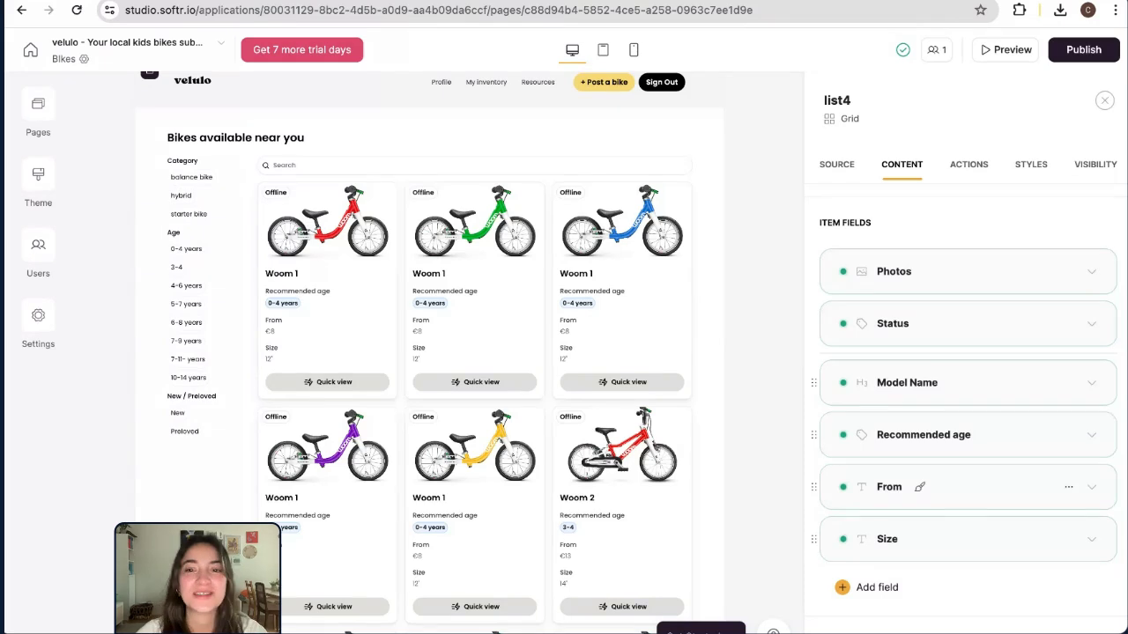
{"action": "scroll", "coordinate": [968, 406], "scroll_direction": "down", "scroll_amount": 2}
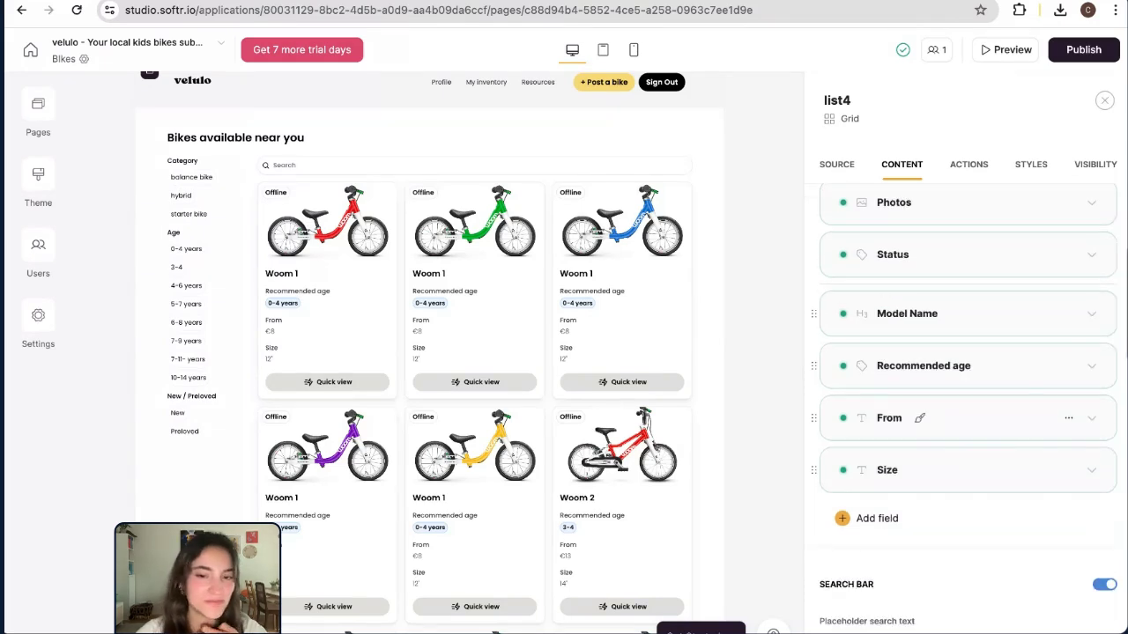
Add a Text item field to the bike grid and browse the compatible table fields for its content.
{"action": "scroll", "coordinate": [885, 397], "scroll_direction": "down", "scroll_amount": 4}
{"action": "left_click", "coordinate": [885, 380]}
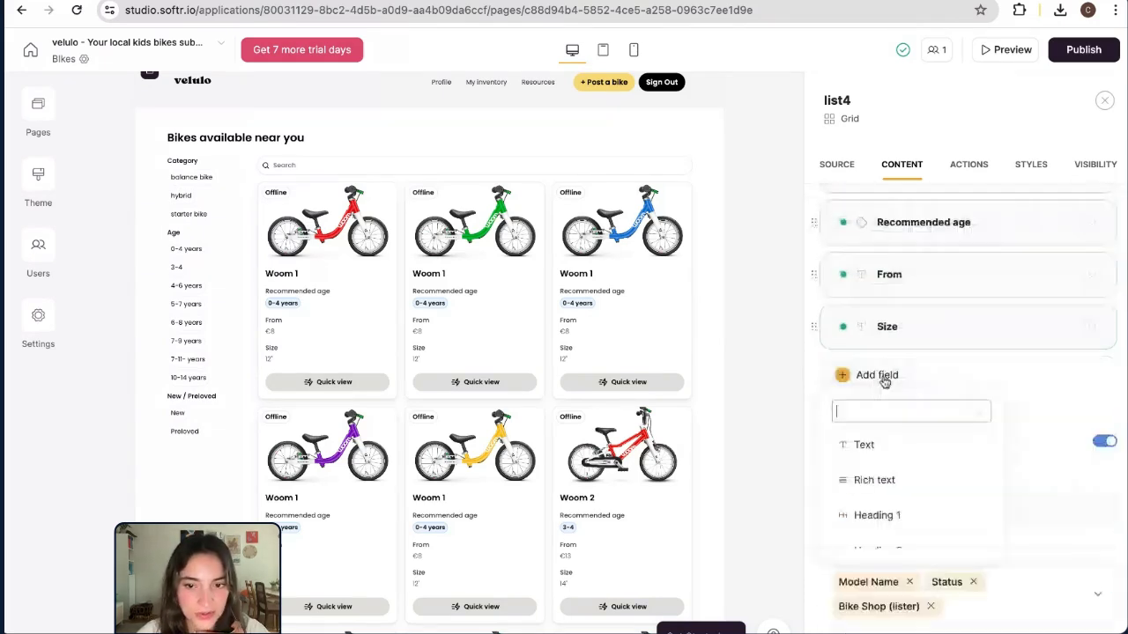
{"action": "left_click", "coordinate": [863, 444]}
{"action": "left_click", "coordinate": [956, 468]}
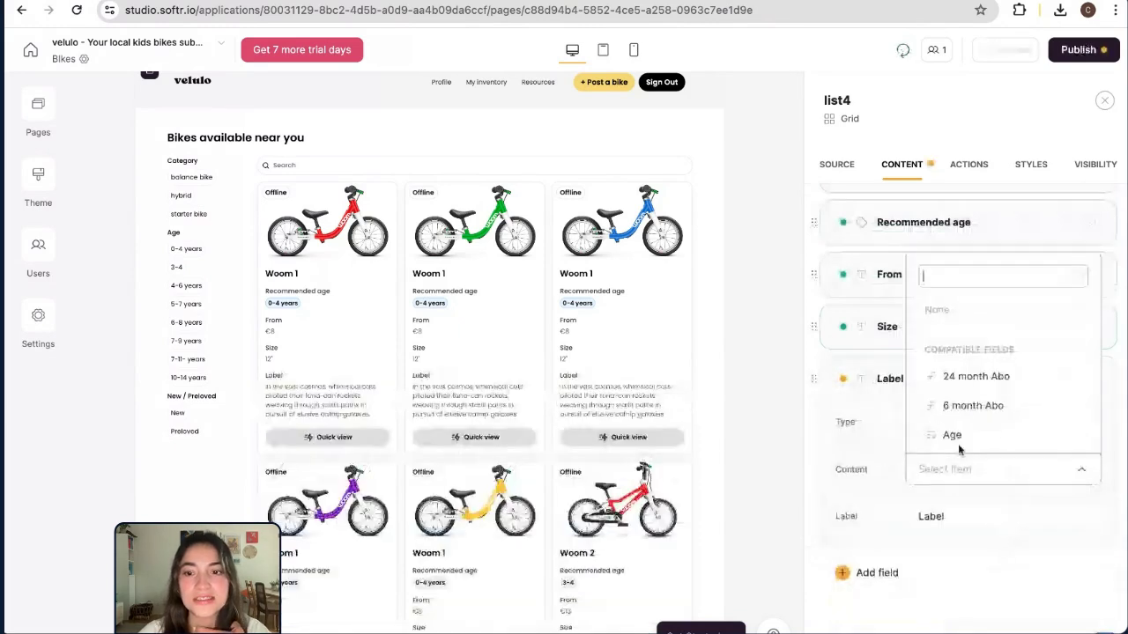
{"action": "scroll", "coordinate": [965, 442], "scroll_direction": "down", "scroll_amount": 3}
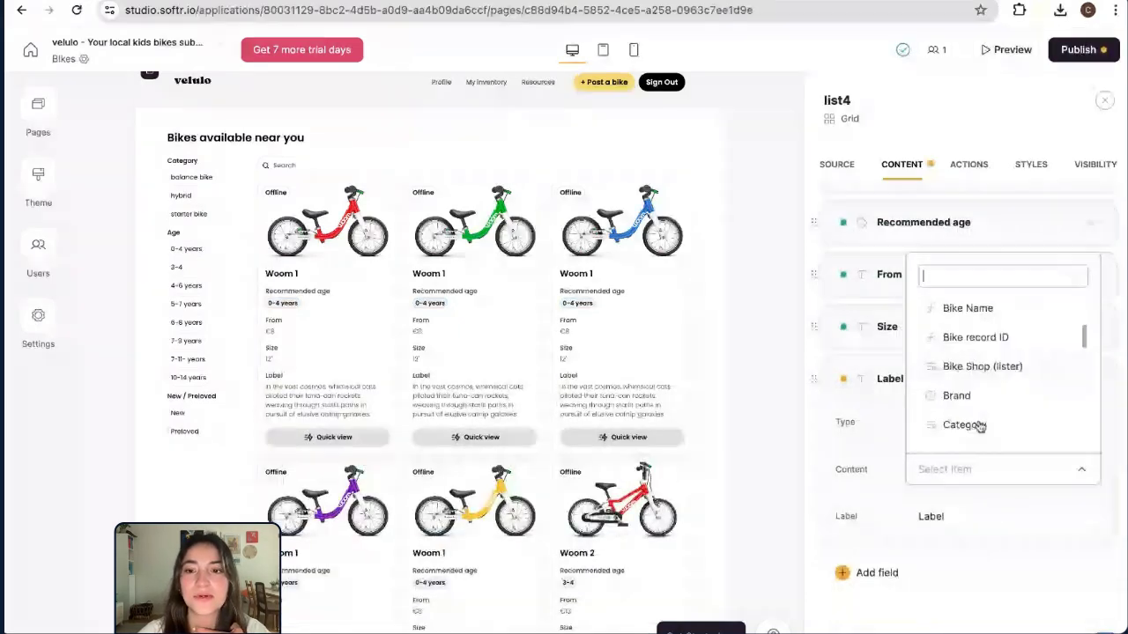
{"action": "scroll", "coordinate": [979, 427], "scroll_direction": "down", "scroll_amount": 2}
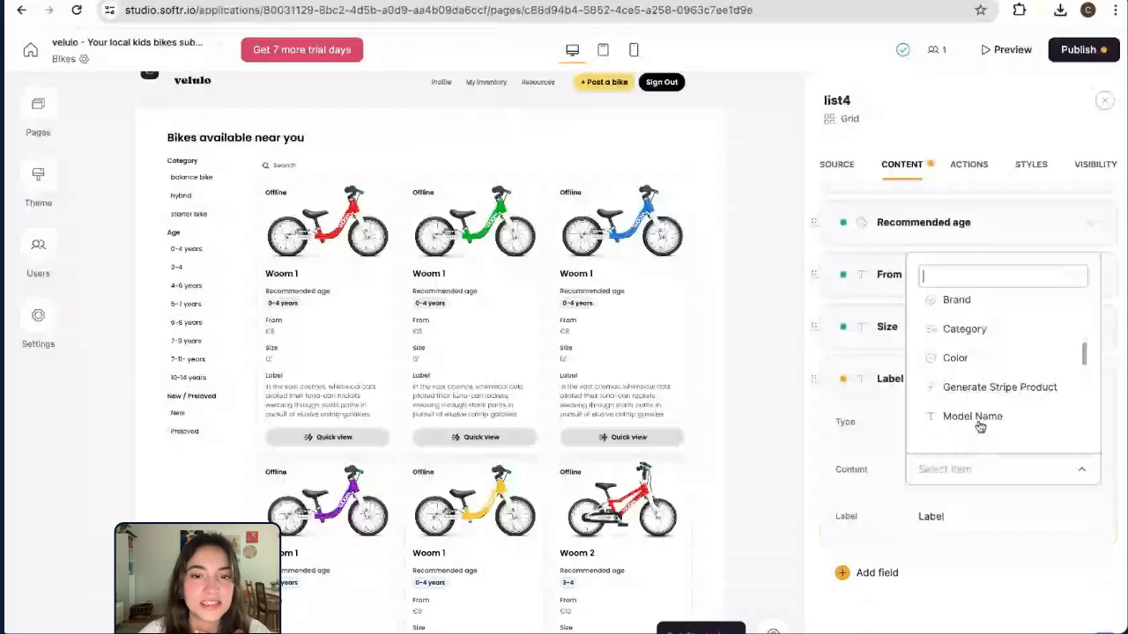
{"action": "scroll", "coordinate": [1001, 355], "scroll_direction": "down", "scroll_amount": 1}
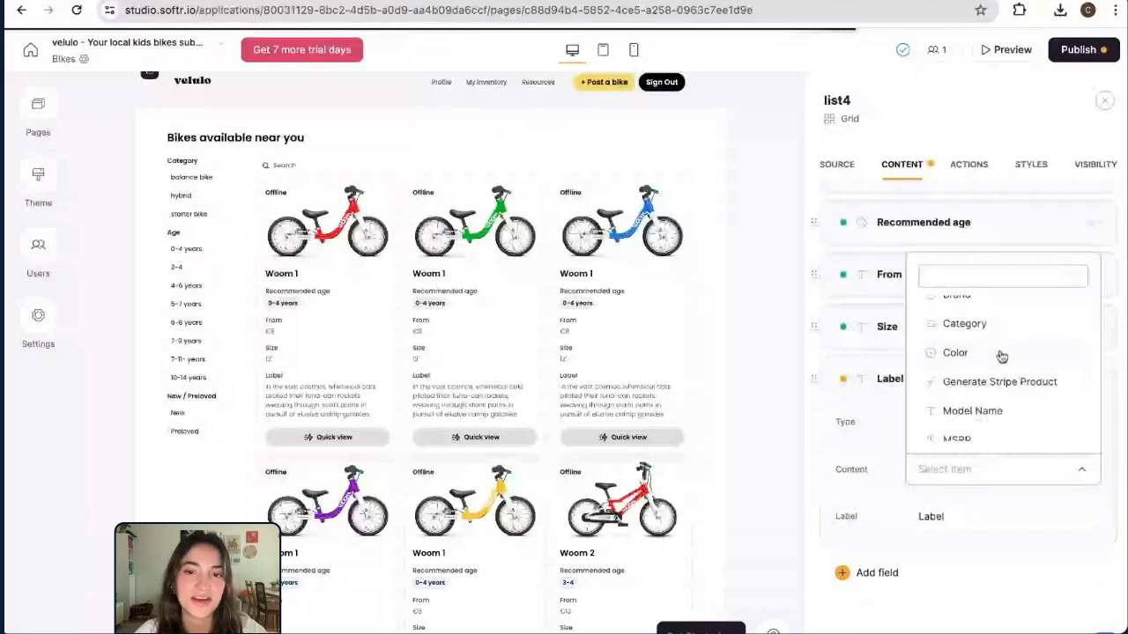
{"action": "left_click", "coordinate": [836, 391]}
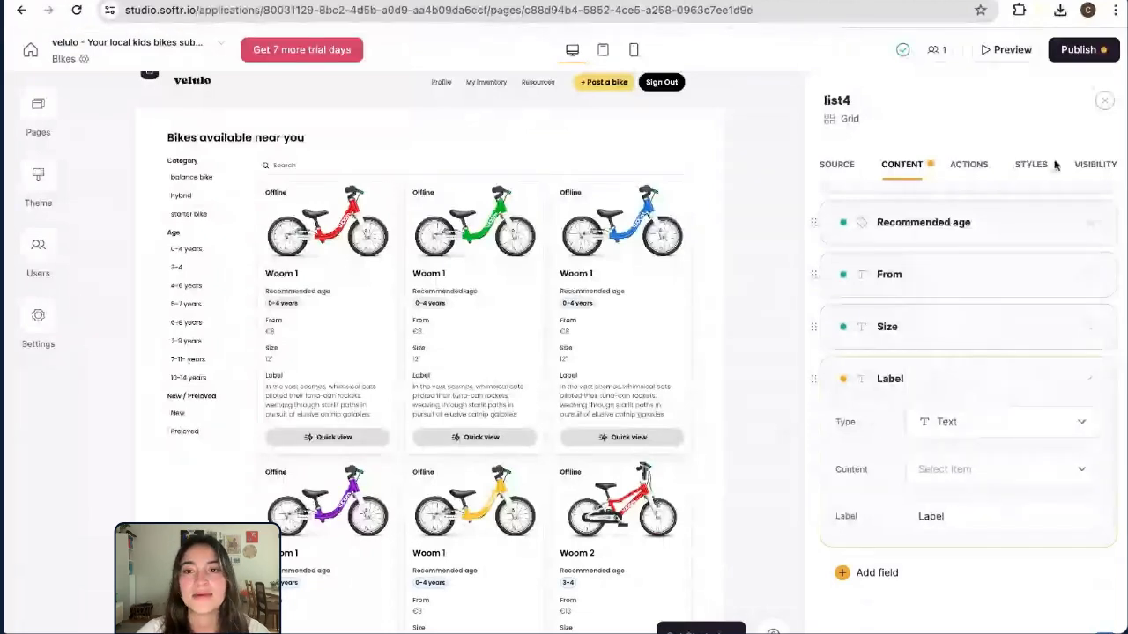
Review the bike grid's action buttons and the audience options for who can see the block.
{"action": "left_click", "coordinate": [969, 164]}
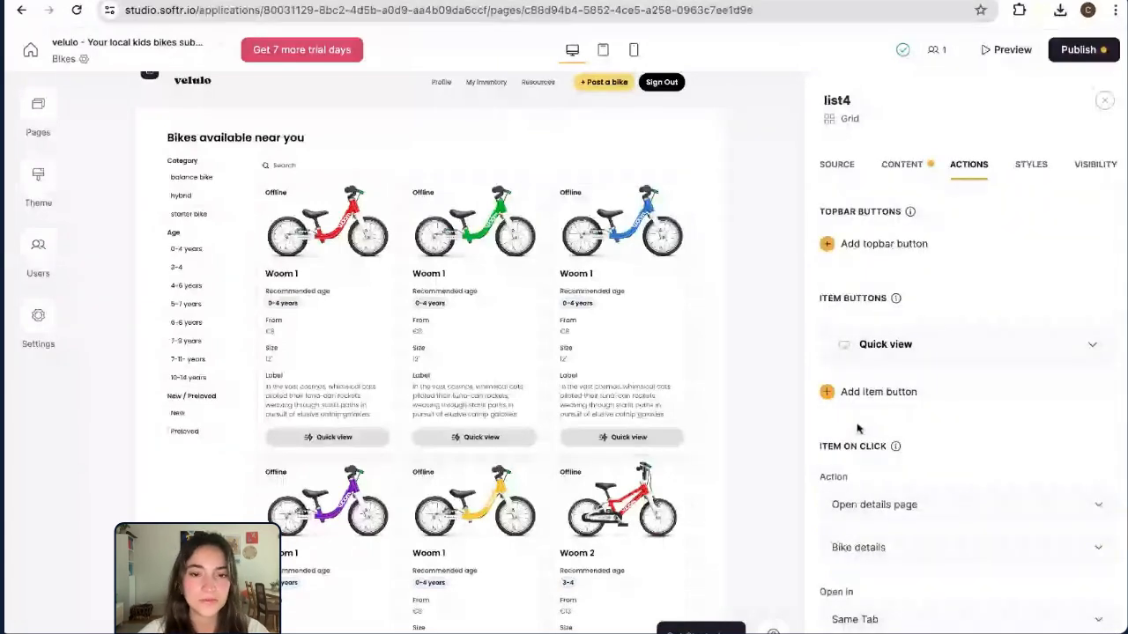
{"action": "scroll", "coordinate": [429, 352], "scroll_direction": "down", "scroll_amount": 1}
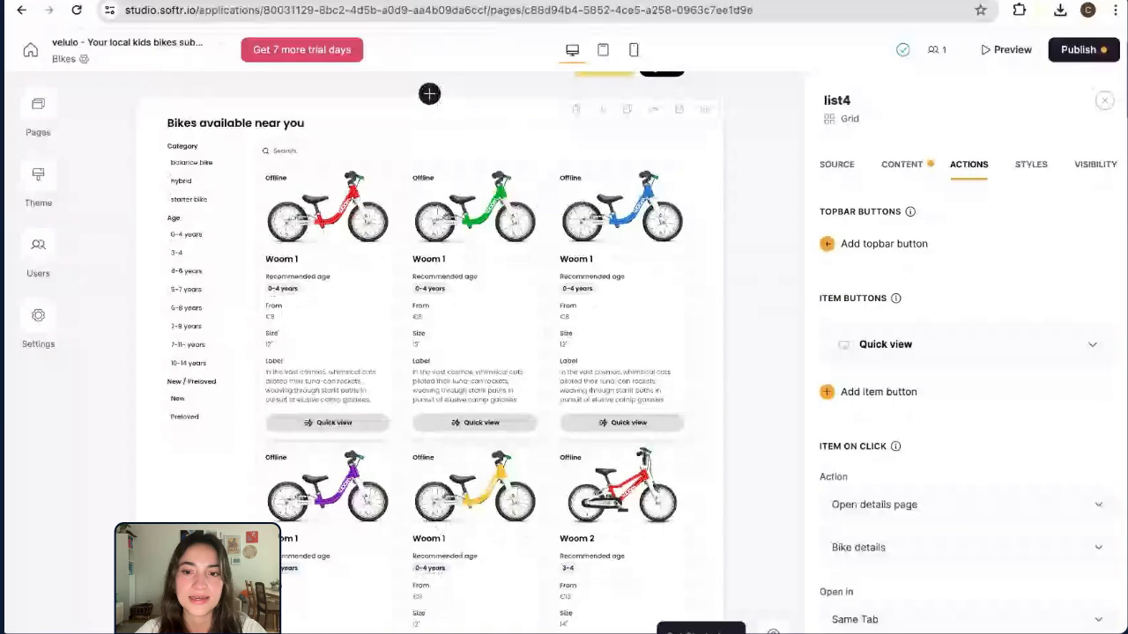
{"action": "scroll", "coordinate": [877, 318], "scroll_direction": "down", "scroll_amount": 1}
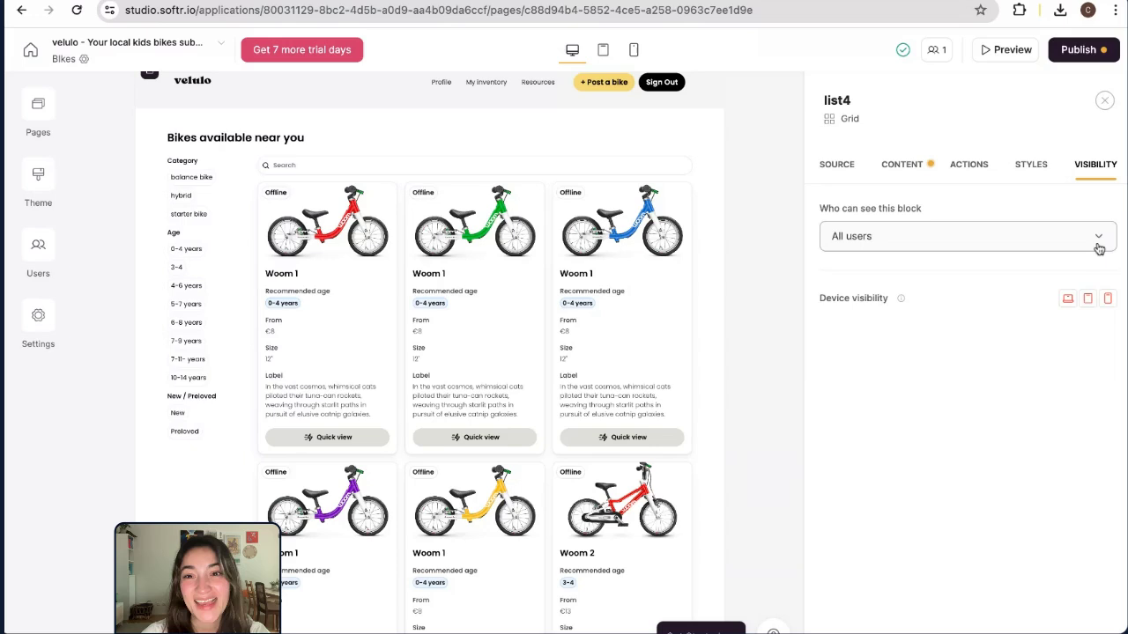
{"action": "left_click", "coordinate": [1098, 246]}
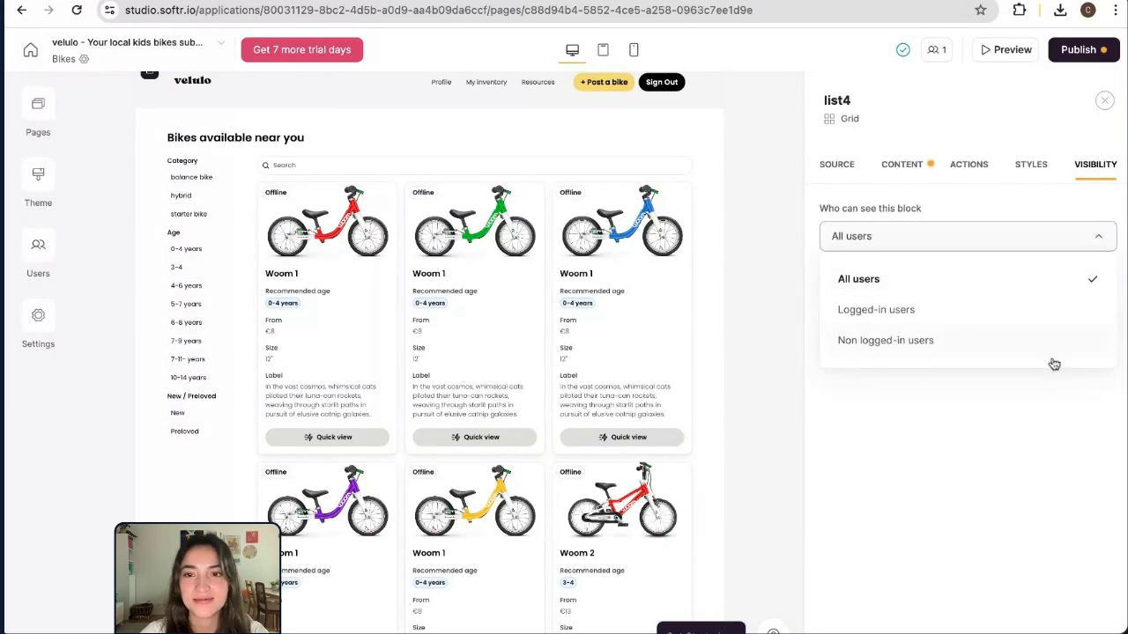
{"action": "left_click", "coordinate": [1048, 399]}
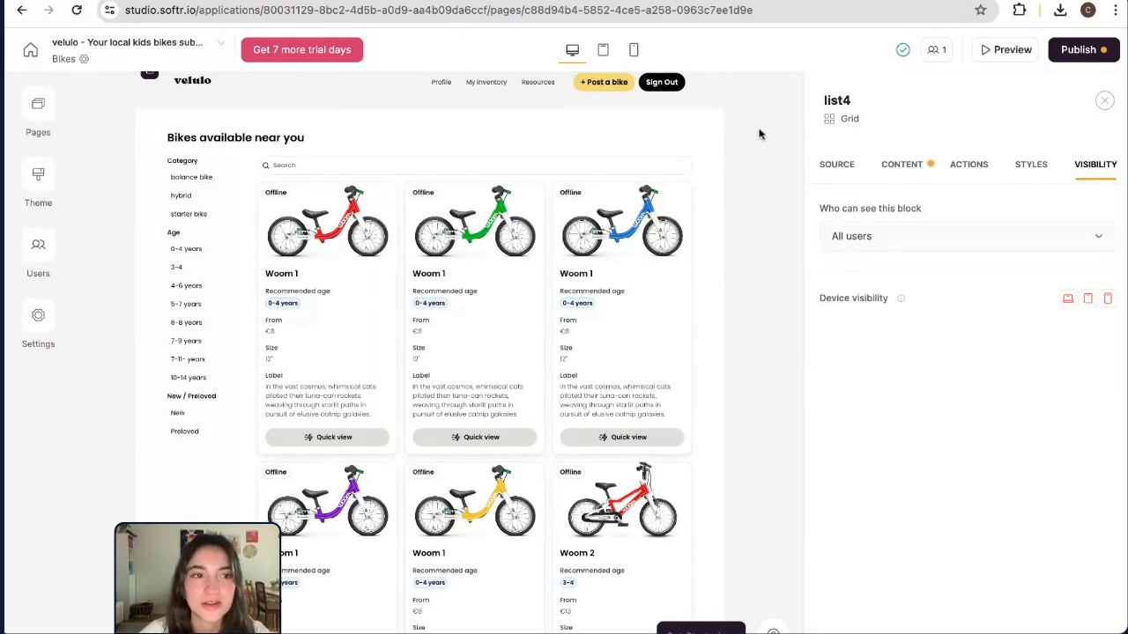
Open the Inventory page for editing.
{"action": "left_click", "coordinate": [38, 110]}
{"action": "scroll", "coordinate": [163, 389], "scroll_direction": "down", "scroll_amount": 3}
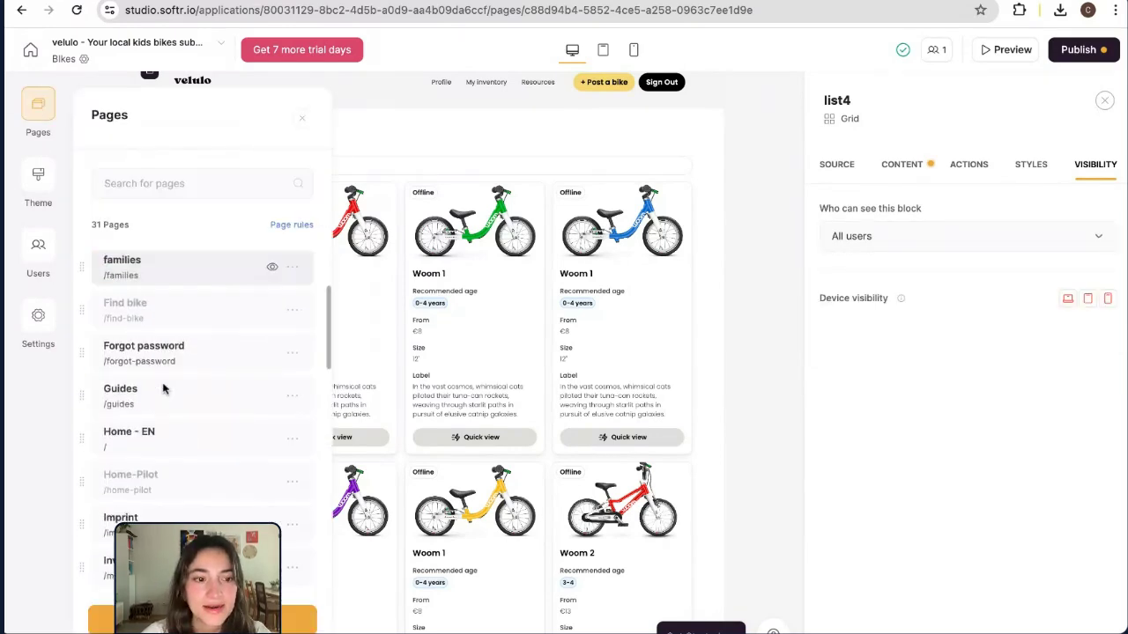
{"action": "scroll", "coordinate": [163, 389], "scroll_direction": "down", "scroll_amount": 2}
{"action": "left_click", "coordinate": [163, 389]}
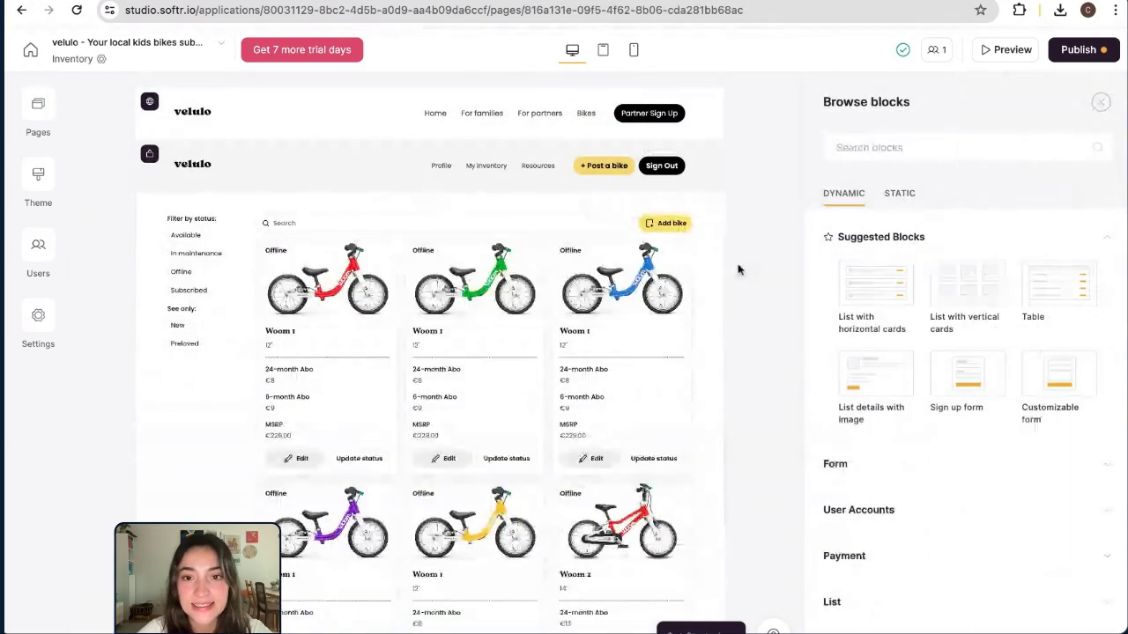
Open the inventory bike grid's settings and examine its data source and conditional filter.
{"action": "left_click", "coordinate": [714, 261]}
{"action": "scroll", "coordinate": [784, 382], "scroll_direction": "down", "scroll_amount": 1}
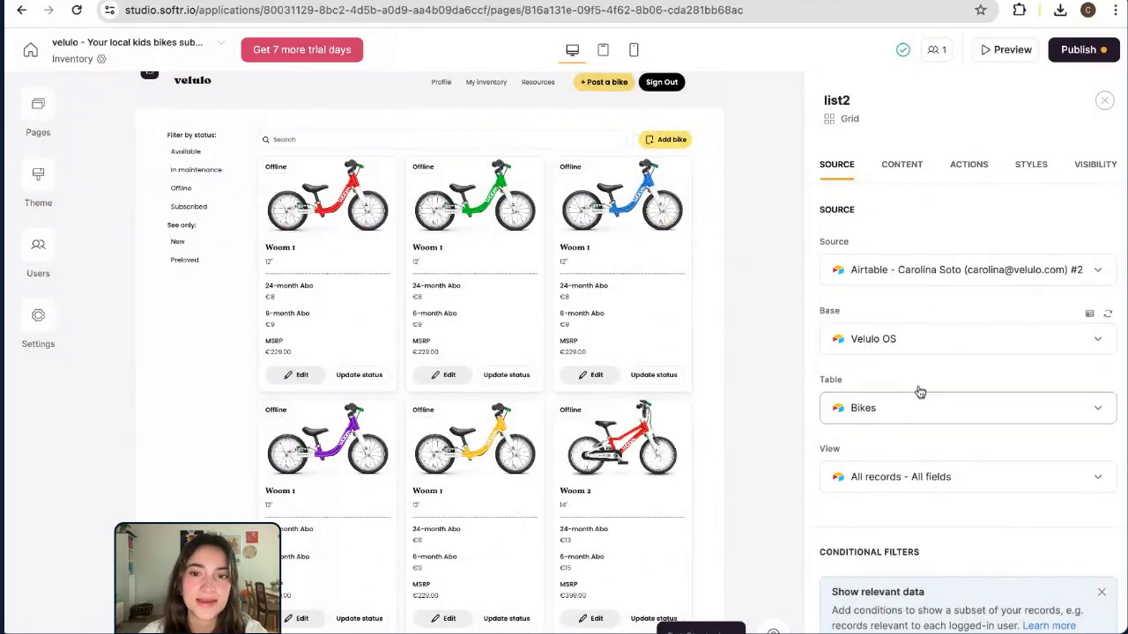
{"action": "scroll", "coordinate": [934, 393], "scroll_direction": "down", "scroll_amount": 5}
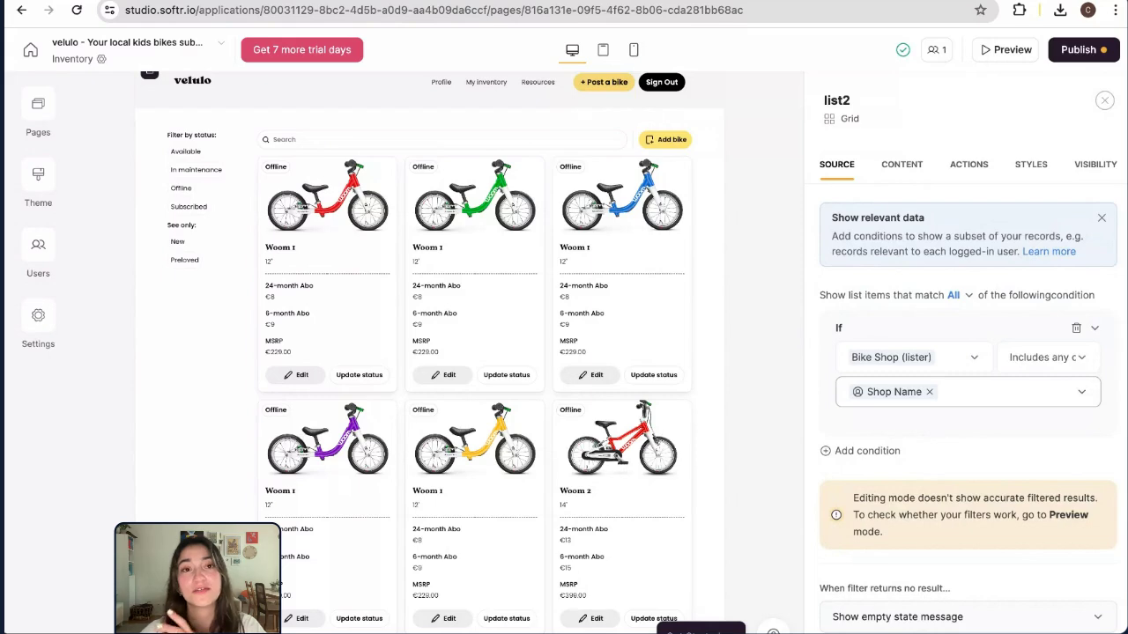
Switch to the Velulo OS base in Airtable and examine the bike shop assigned to each record in the Bikes table.
{"action": "scroll", "coordinate": [571, 276], "scroll_direction": "down", "scroll_amount": 5}
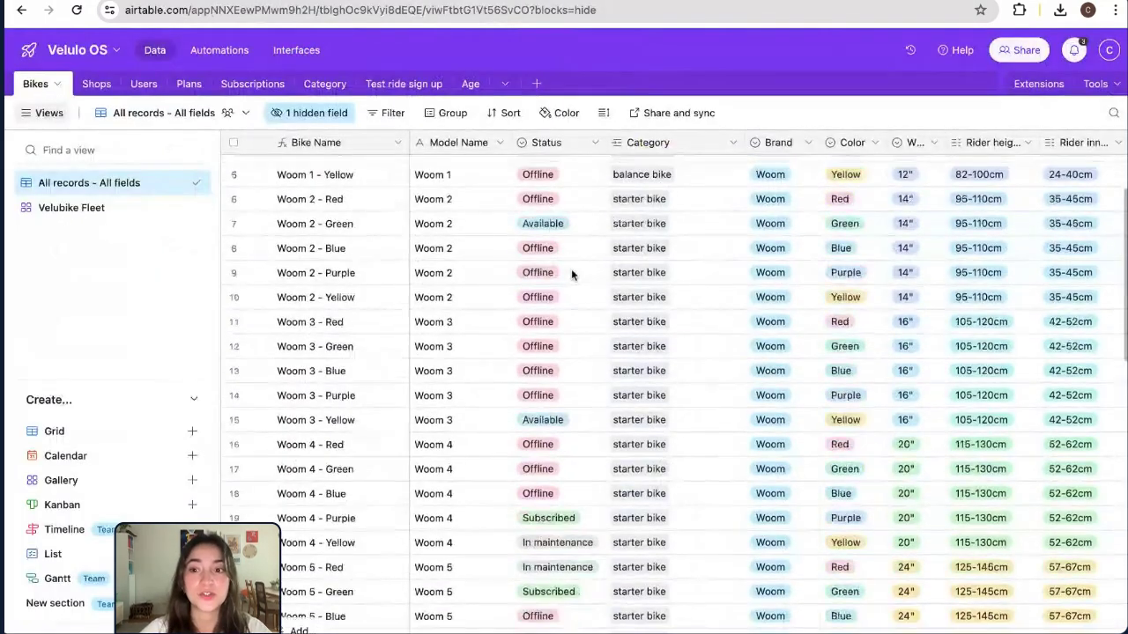
{"action": "scroll", "coordinate": [570, 276], "scroll_direction": "down", "scroll_amount": 5}
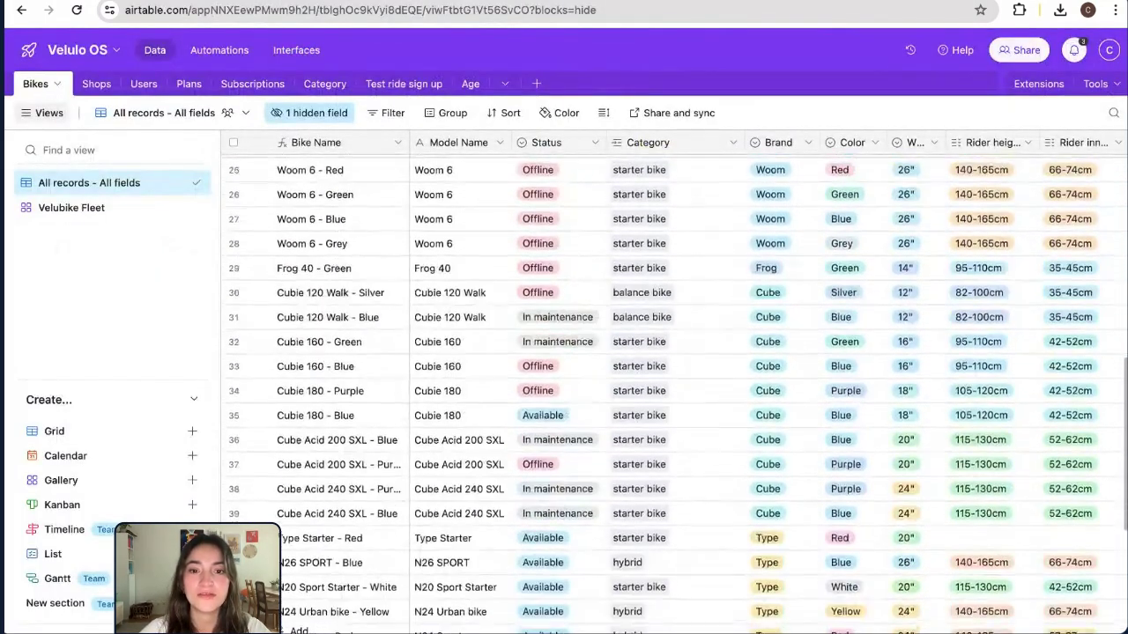
{"action": "scroll", "coordinate": [673, 385], "scroll_direction": "right", "scroll_amount": 10}
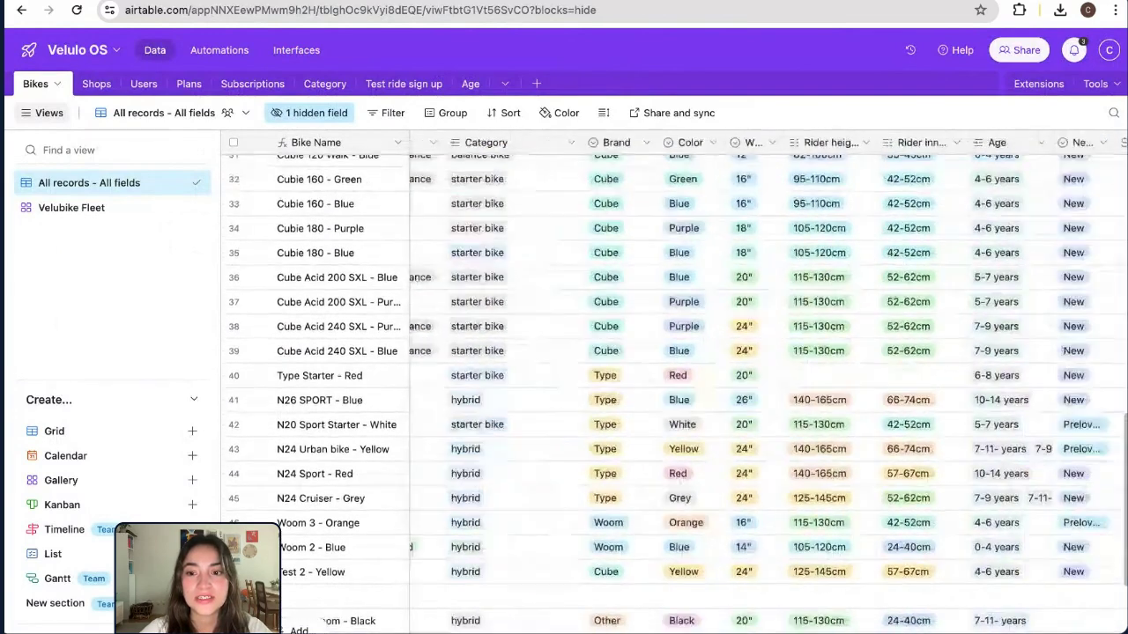
{"action": "scroll", "coordinate": [834, 459], "scroll_direction": "right", "scroll_amount": 1}
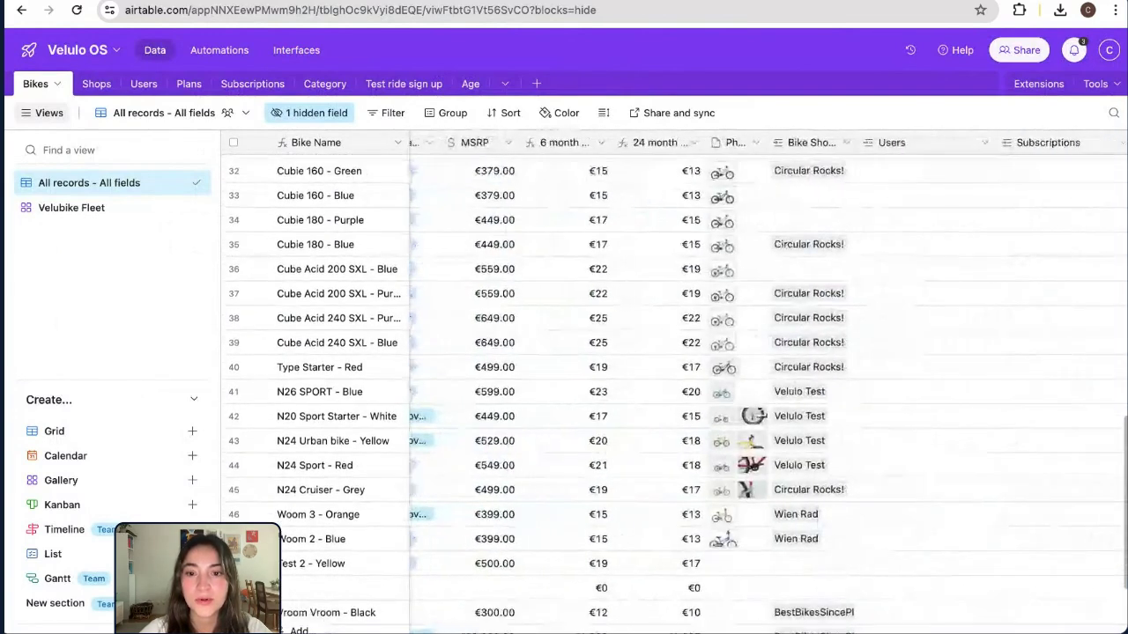
{"action": "scroll", "coordinate": [834, 459], "scroll_direction": "down", "scroll_amount": 2}
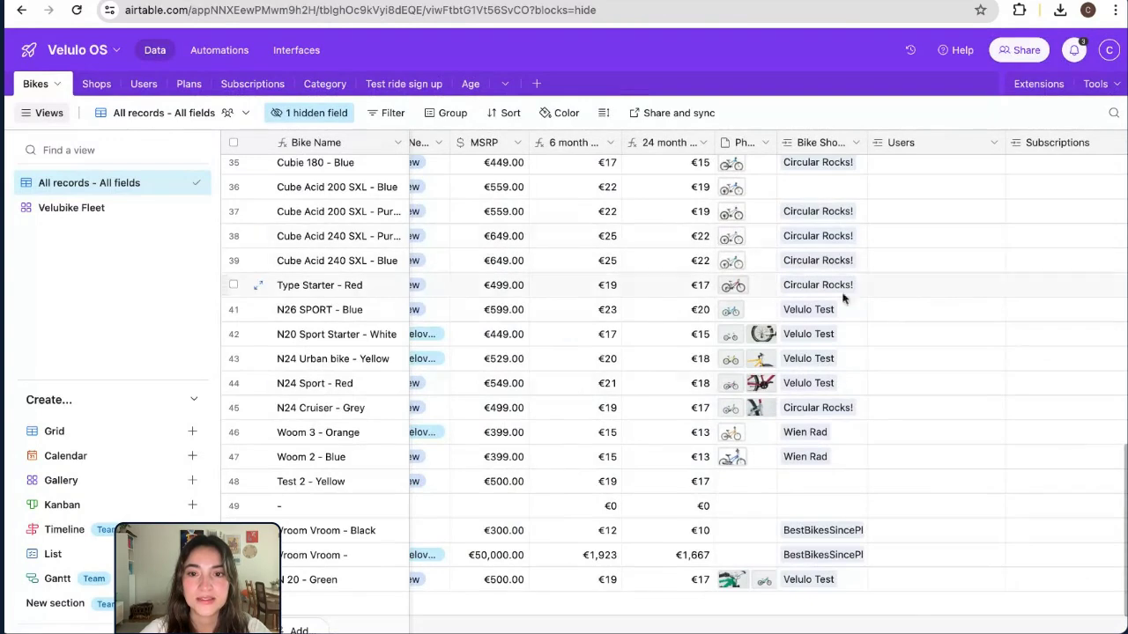
{"action": "scroll", "coordinate": [820, 352], "scroll_direction": "down", "scroll_amount": 1}
{"action": "scroll", "coordinate": [838, 351], "scroll_direction": "right", "scroll_amount": 1}
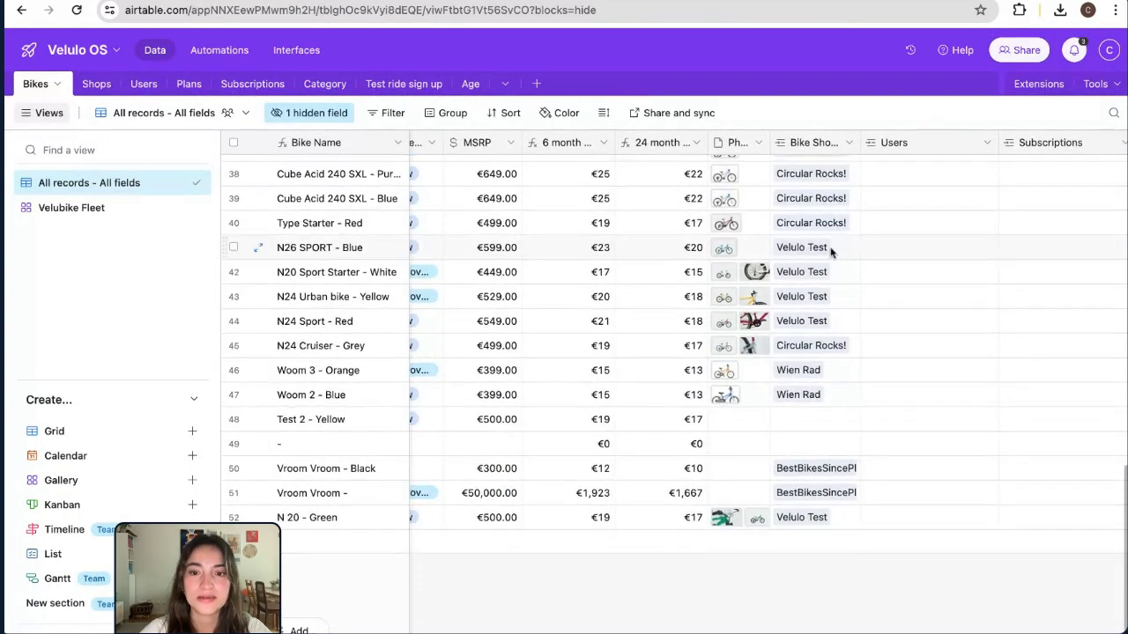
{"action": "scroll", "coordinate": [831, 247], "scroll_direction": "up", "scroll_amount": 3}
{"action": "scroll", "coordinate": [830, 246], "scroll_direction": "down", "scroll_amount": 3}
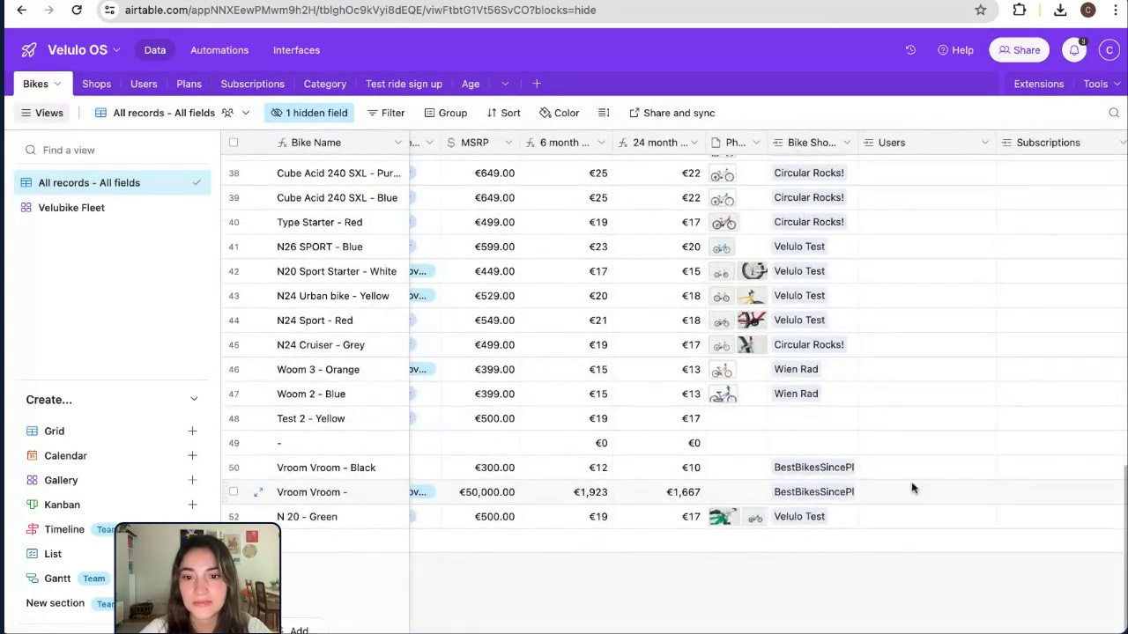
{"action": "scroll", "coordinate": [911, 485], "scroll_direction": "up", "scroll_amount": 8}
{"action": "scroll", "coordinate": [911, 485], "scroll_direction": "left", "scroll_amount": 1}
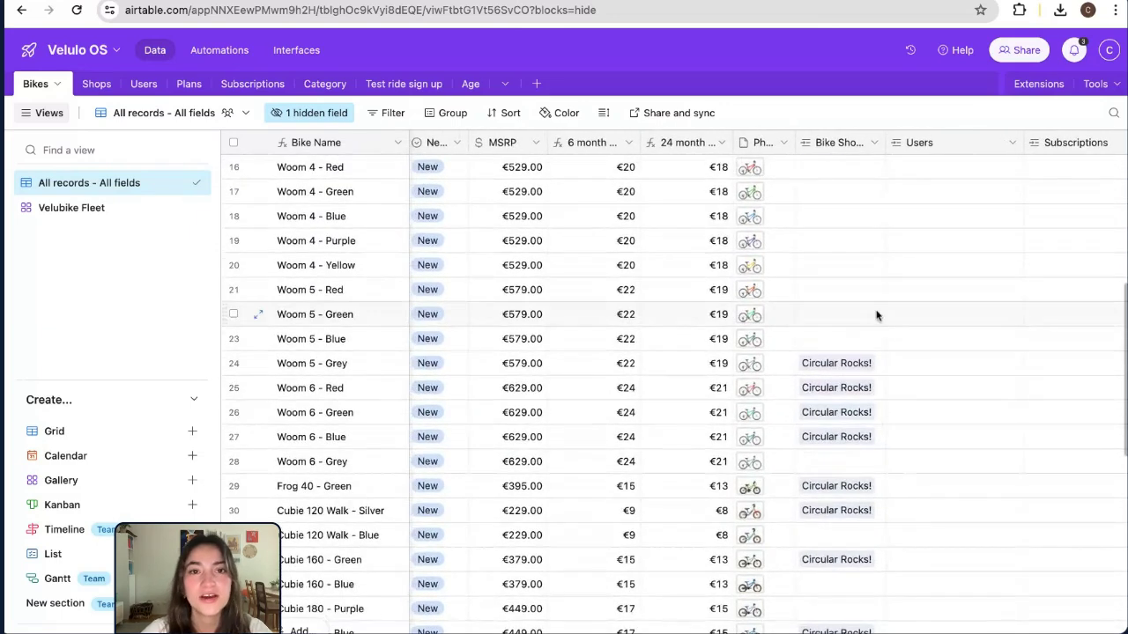
Return to Softr and review the inventory grid's item fields, action buttons and visibility settings.
{"action": "key", "text": "ctrl+Tab"}
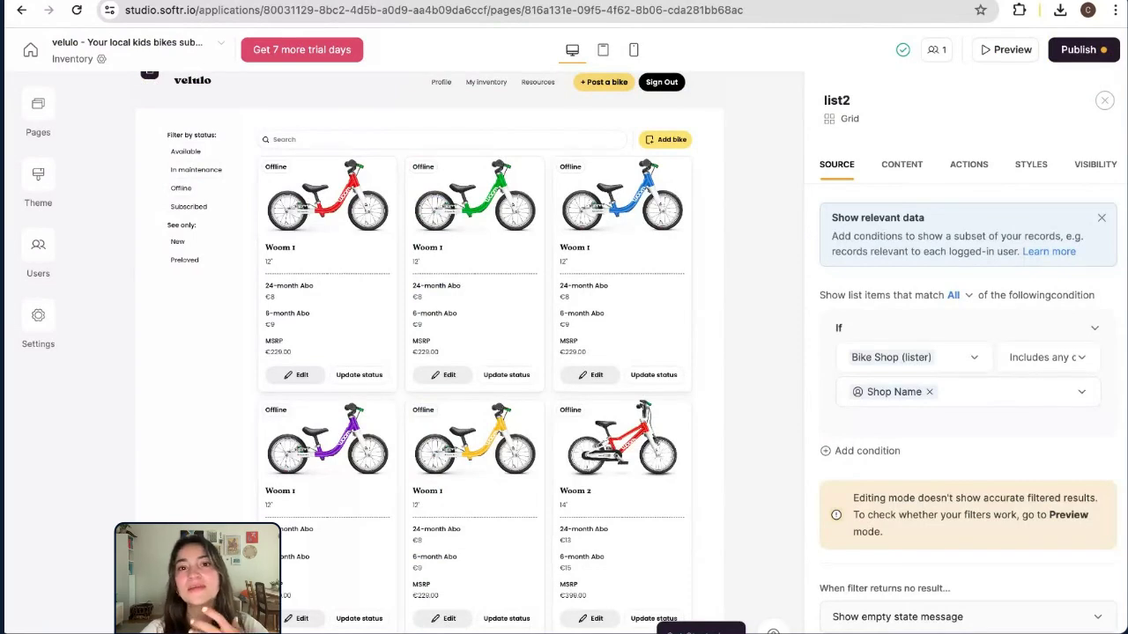
{"action": "left_click", "coordinate": [932, 166]}
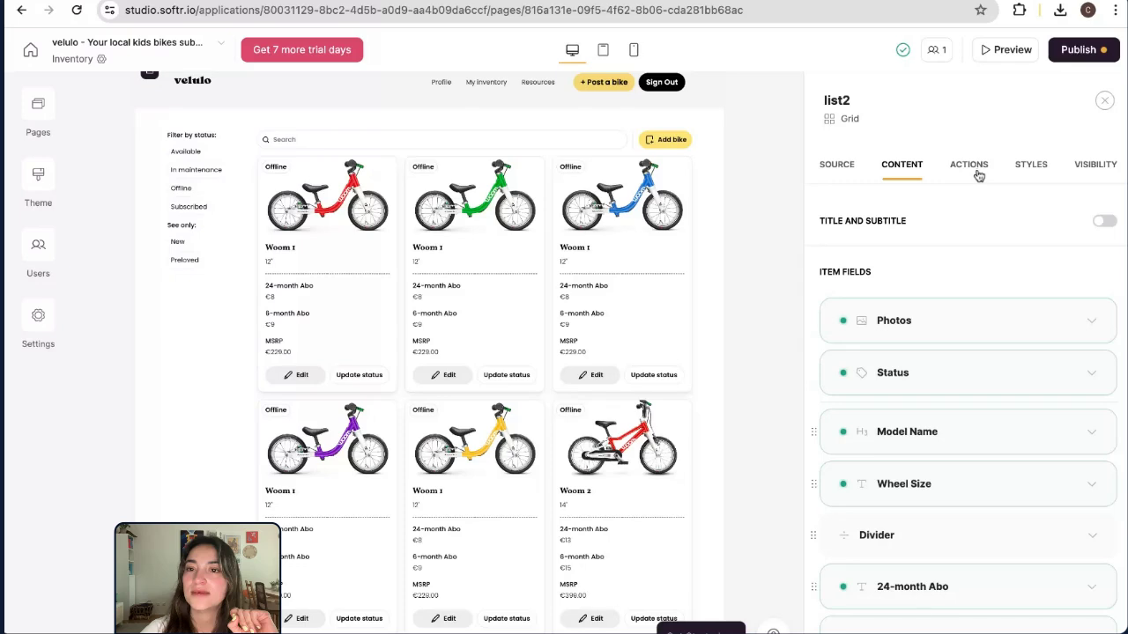
{"action": "scroll", "coordinate": [883, 378], "scroll_direction": "down", "scroll_amount": 1}
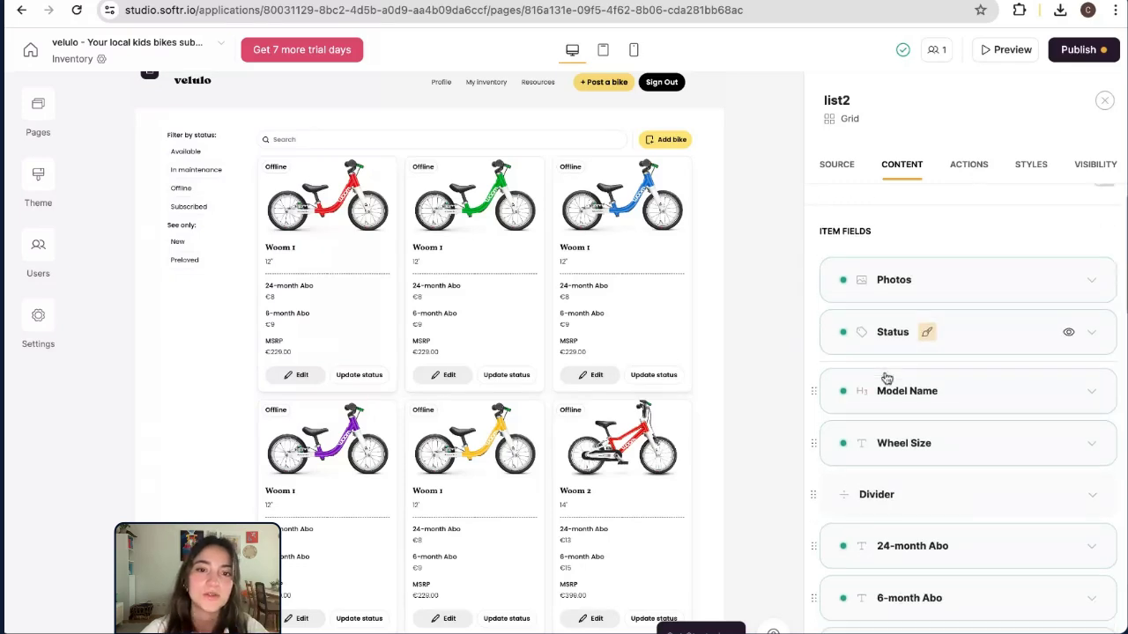
{"action": "left_click", "coordinate": [983, 164]}
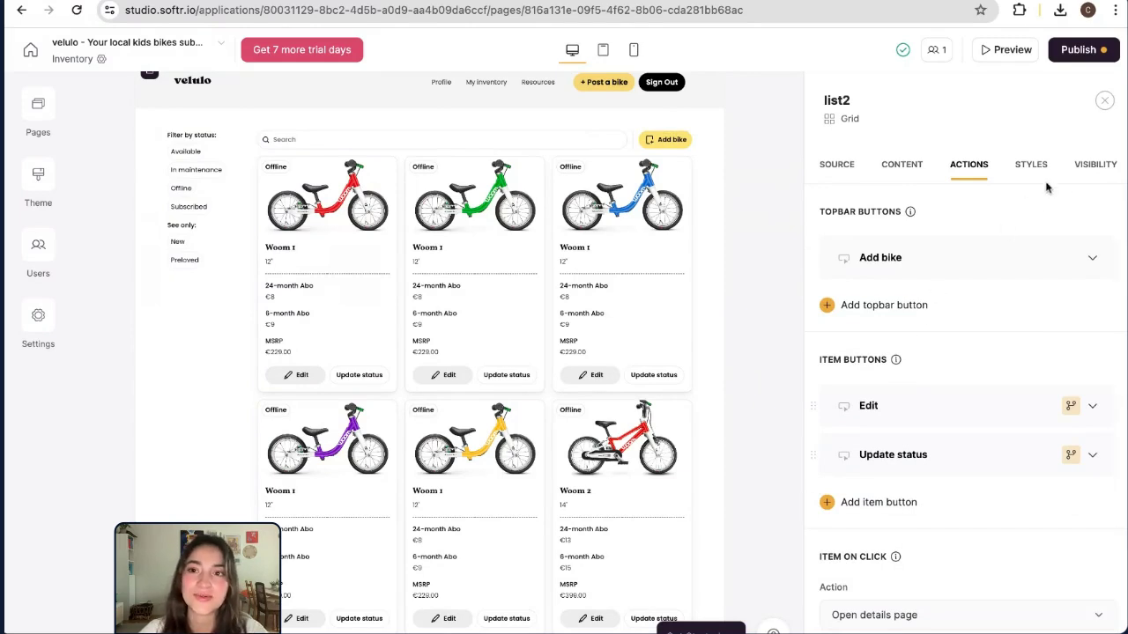
{"action": "left_click", "coordinate": [1075, 168]}
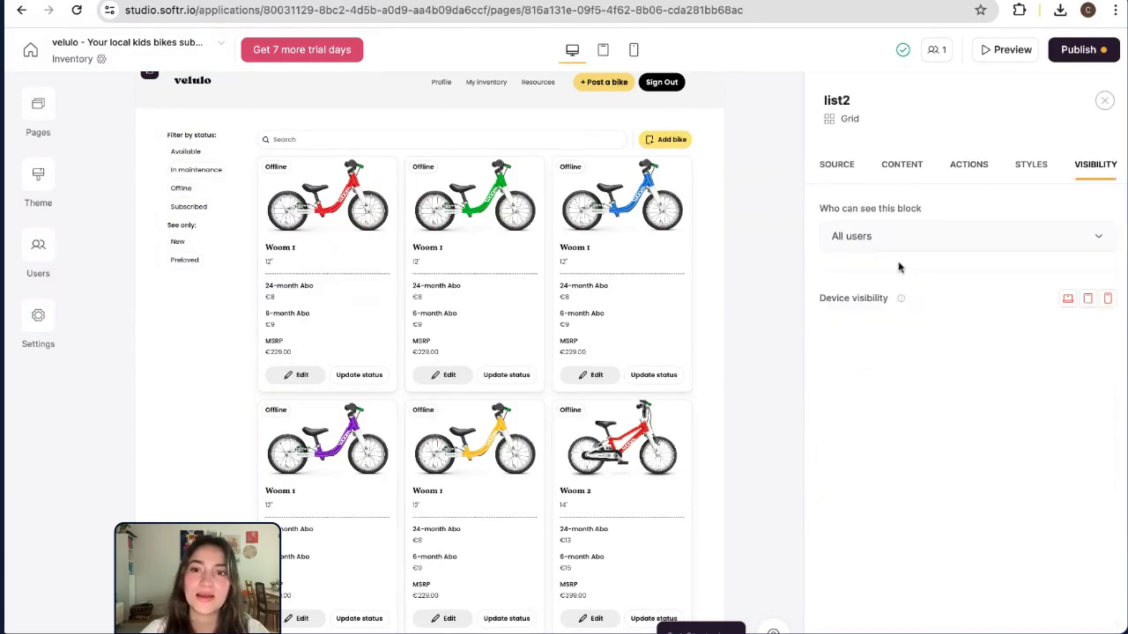
Browse the app's page list and open the families page for editing.
{"action": "left_click", "coordinate": [29, 120]}
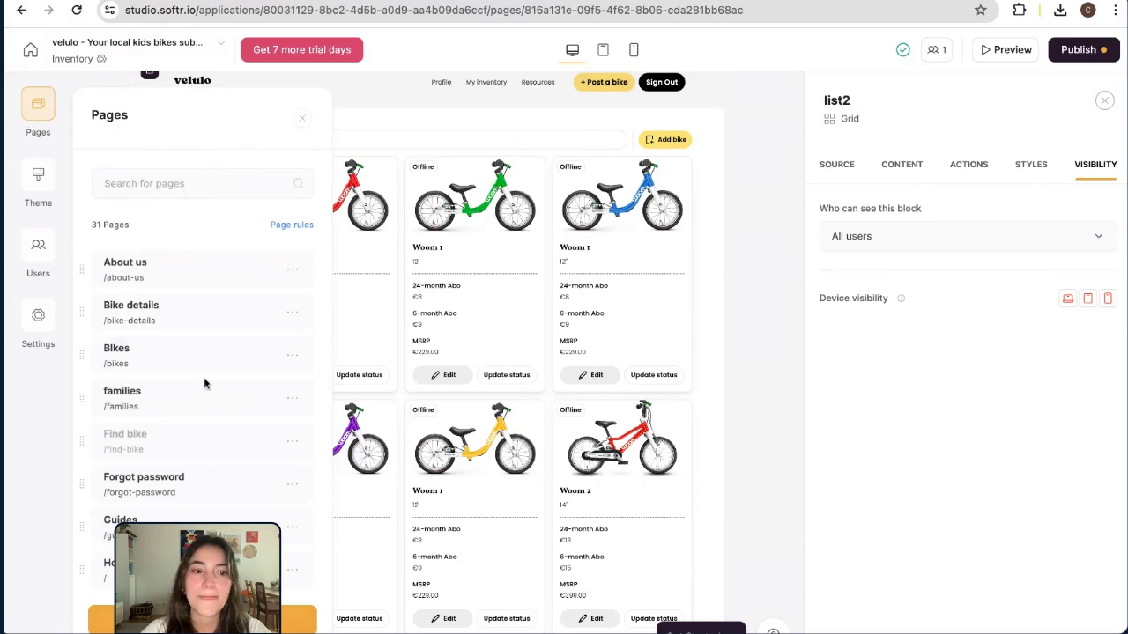
{"action": "scroll", "coordinate": [156, 302], "scroll_direction": "down", "scroll_amount": 4}
{"action": "scroll", "coordinate": [156, 302], "scroll_direction": "up", "scroll_amount": 5}
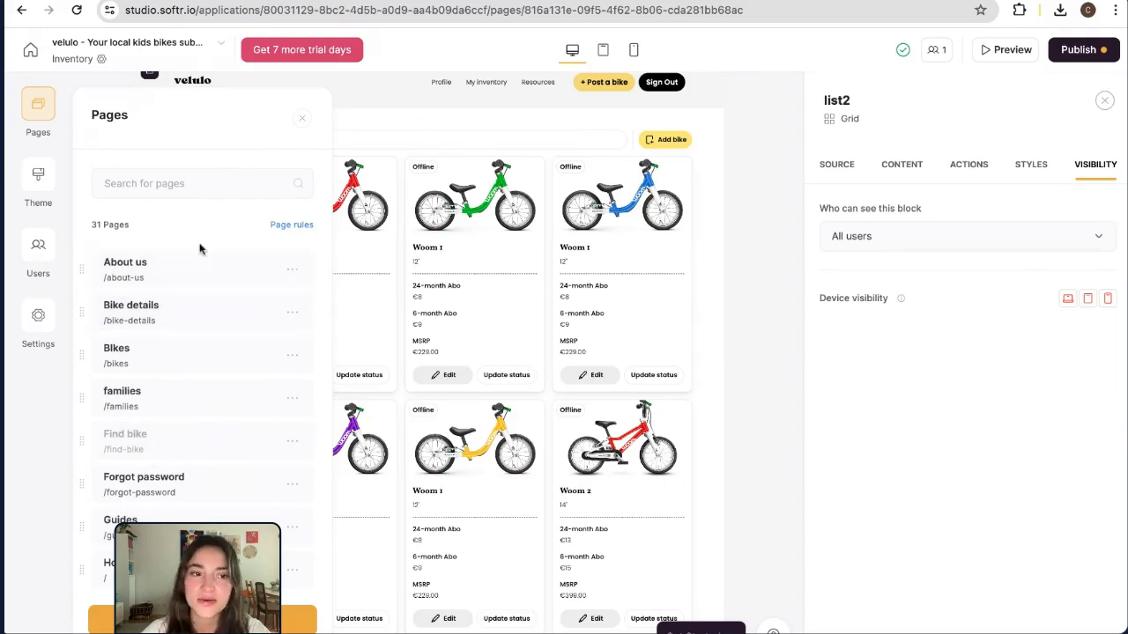
{"action": "left_click", "coordinate": [167, 398]}
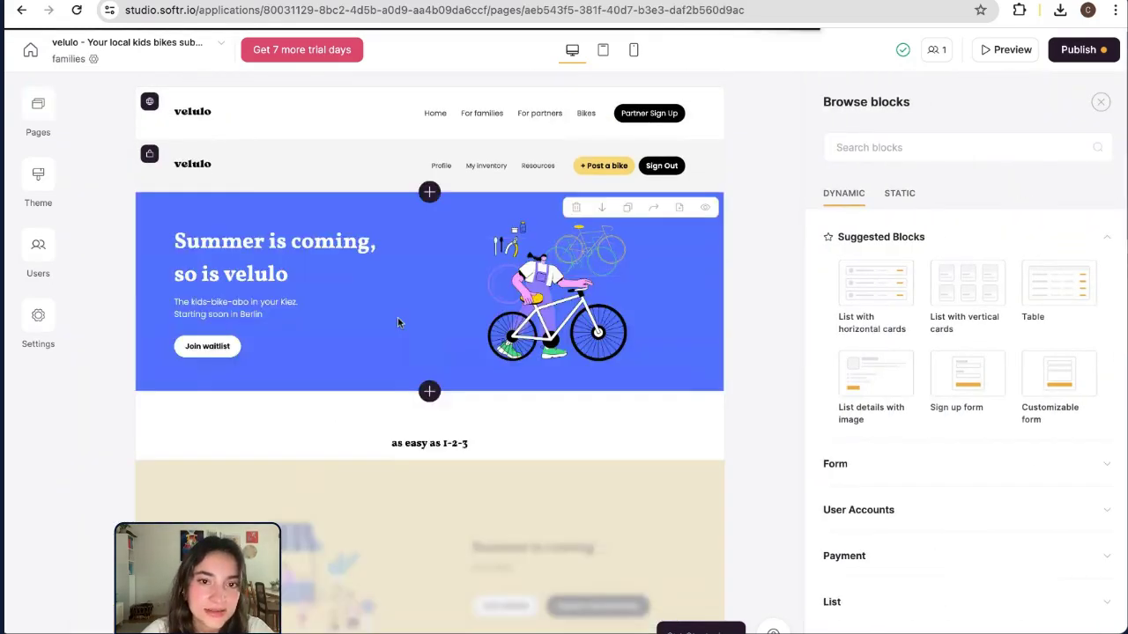
Open the settings of the families page's waitlist form and examine the data source, base and table receiving its submissions.
{"action": "scroll", "coordinate": [397, 322], "scroll_direction": "down", "scroll_amount": 10}
{"action": "left_click", "coordinate": [528, 202]}
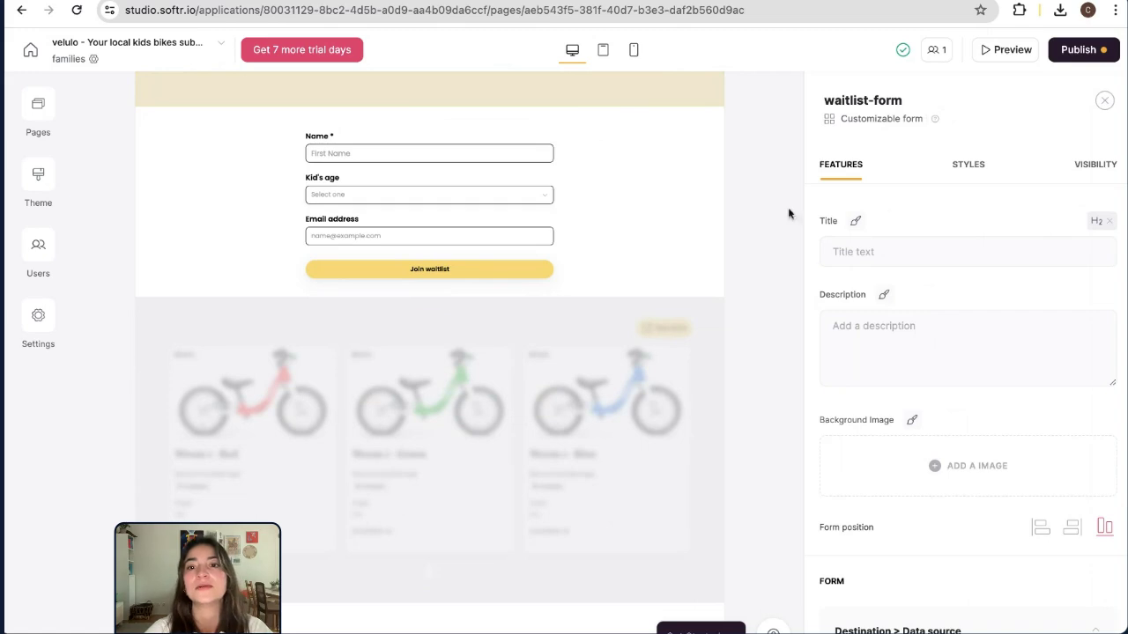
{"action": "scroll", "coordinate": [975, 355], "scroll_direction": "down", "scroll_amount": 10}
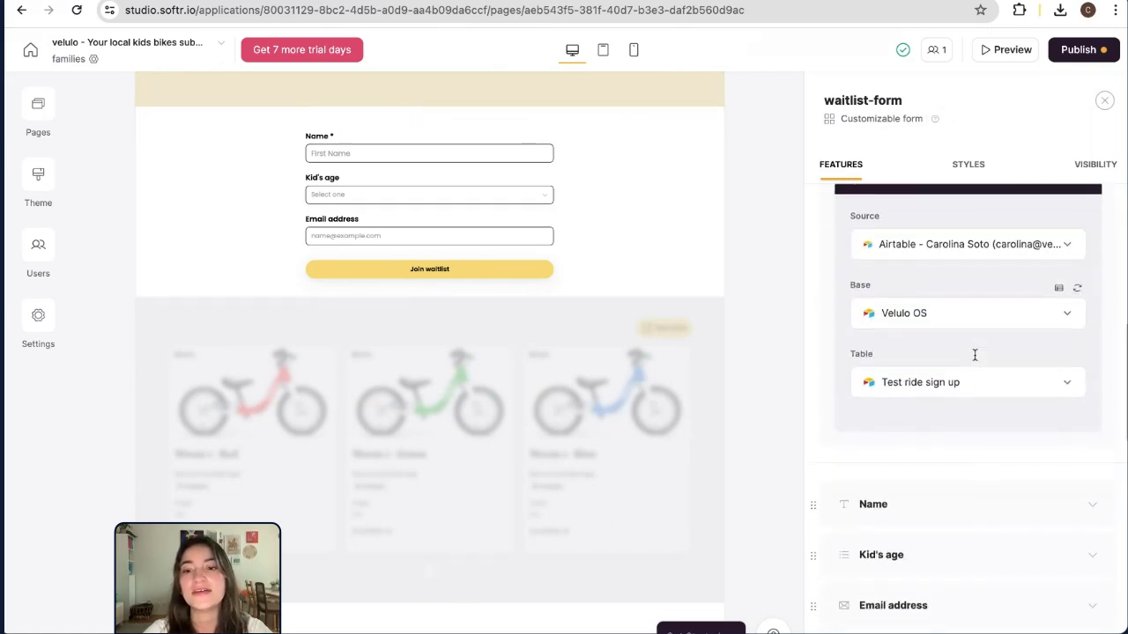
{"action": "scroll", "coordinate": [974, 354], "scroll_direction": "up", "scroll_amount": 1}
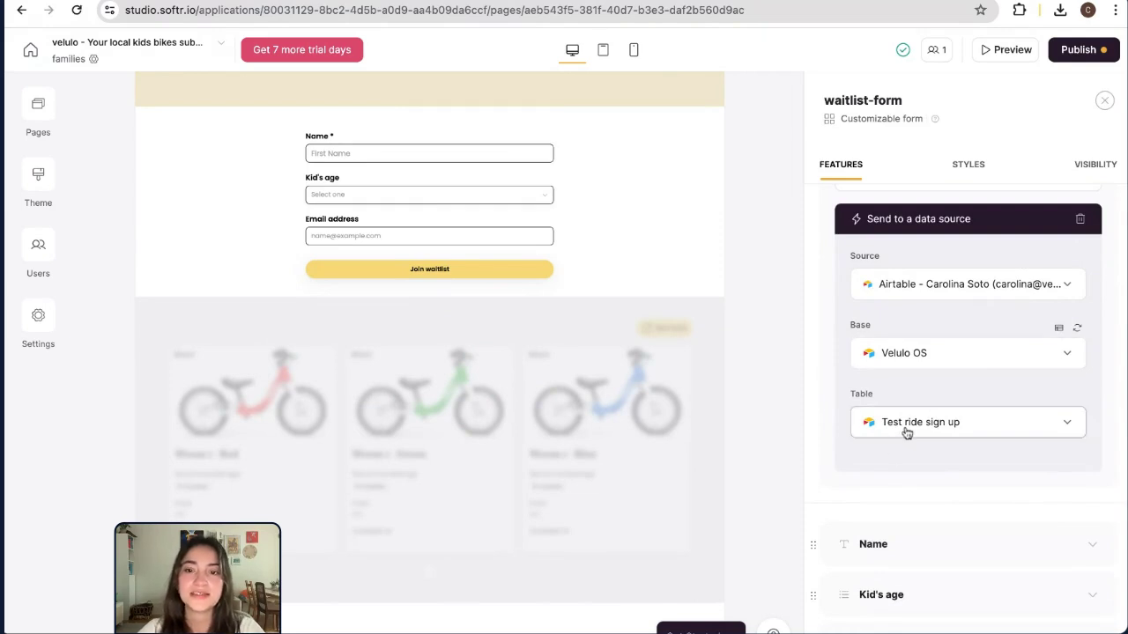
Switch to the Velulo OS base in Airtable and look through the records in the Test ride sign up table.
{"action": "left_click", "coordinate": [671, 2]}
{"action": "left_click", "coordinate": [419, 84]}
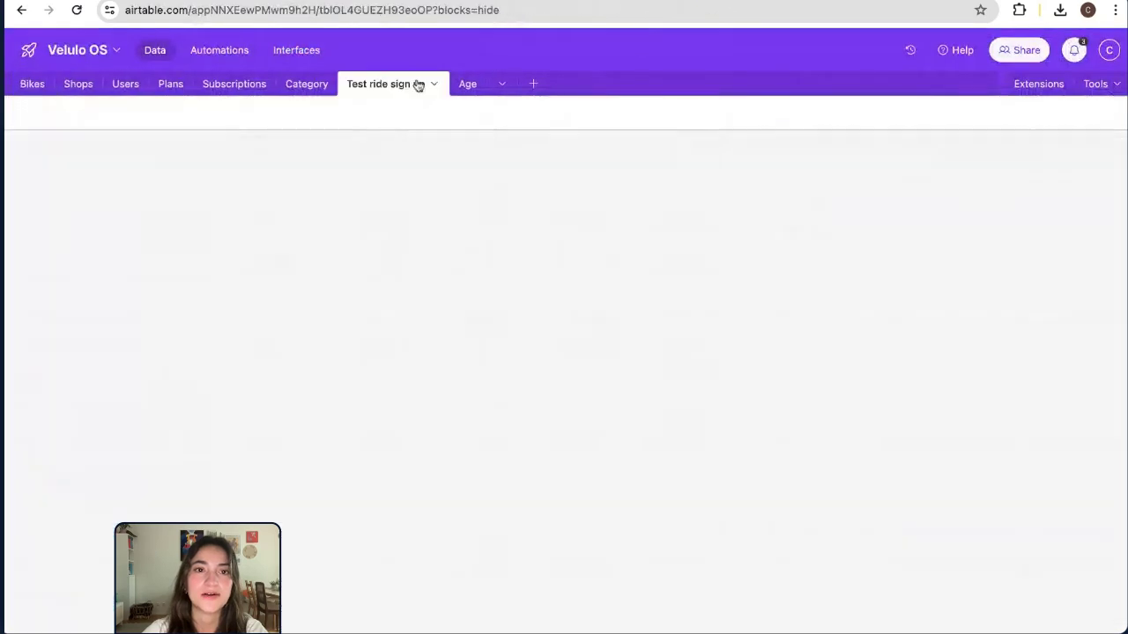
{"action": "scroll", "coordinate": [523, 339], "scroll_direction": "down", "scroll_amount": 5}
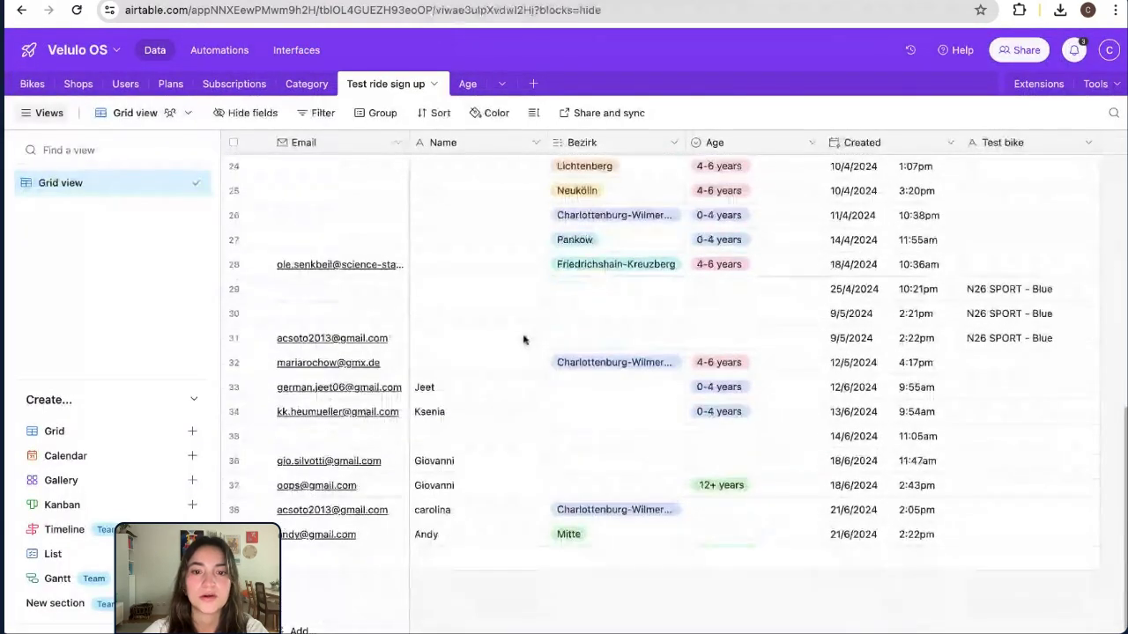
{"action": "scroll", "coordinate": [523, 339], "scroll_direction": "up", "scroll_amount": 5}
Return to Softr and review the remaining blocks below the waitlist form on the families page.
{"action": "key", "text": "ctrl+Tab"}
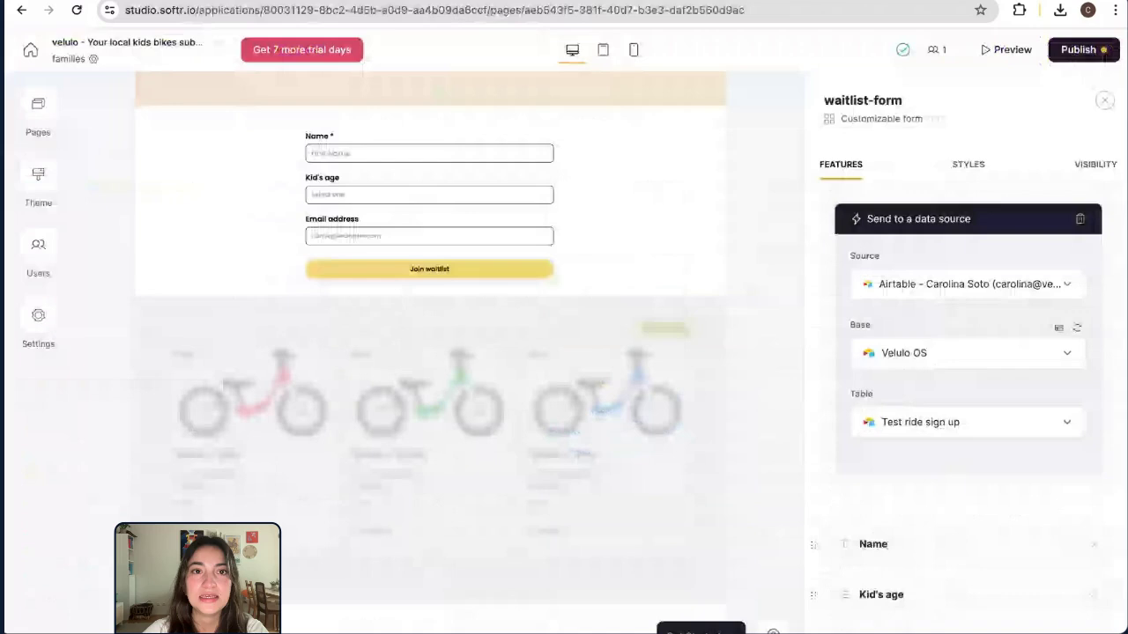
{"action": "scroll", "coordinate": [641, 500], "scroll_direction": "down", "scroll_amount": 4}
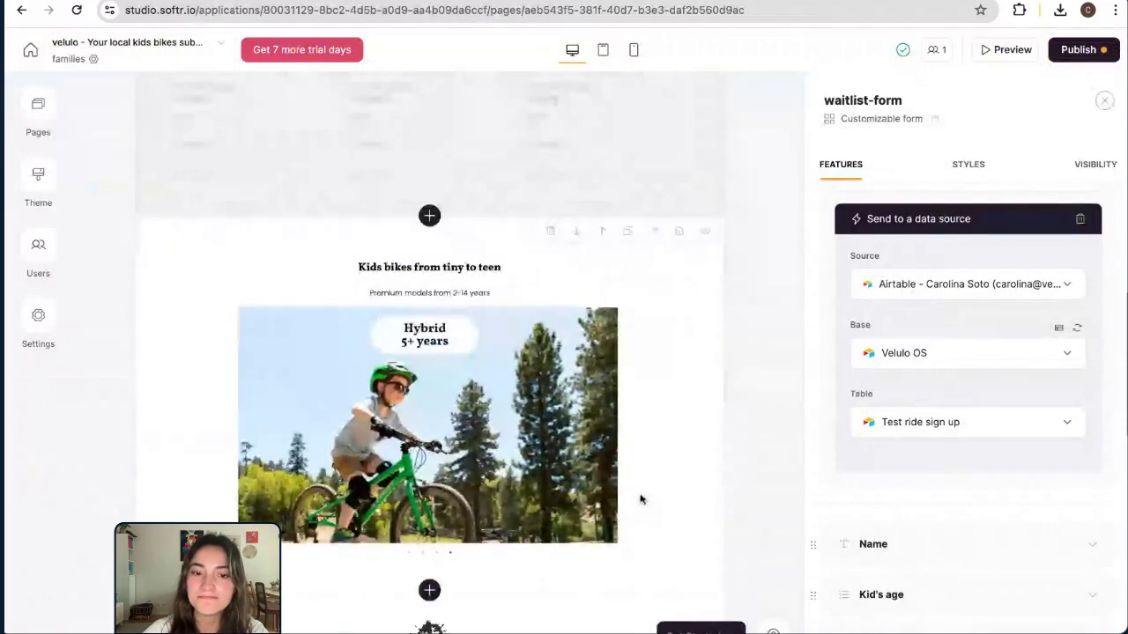
{"action": "scroll", "coordinate": [641, 499], "scroll_direction": "down", "scroll_amount": 5}
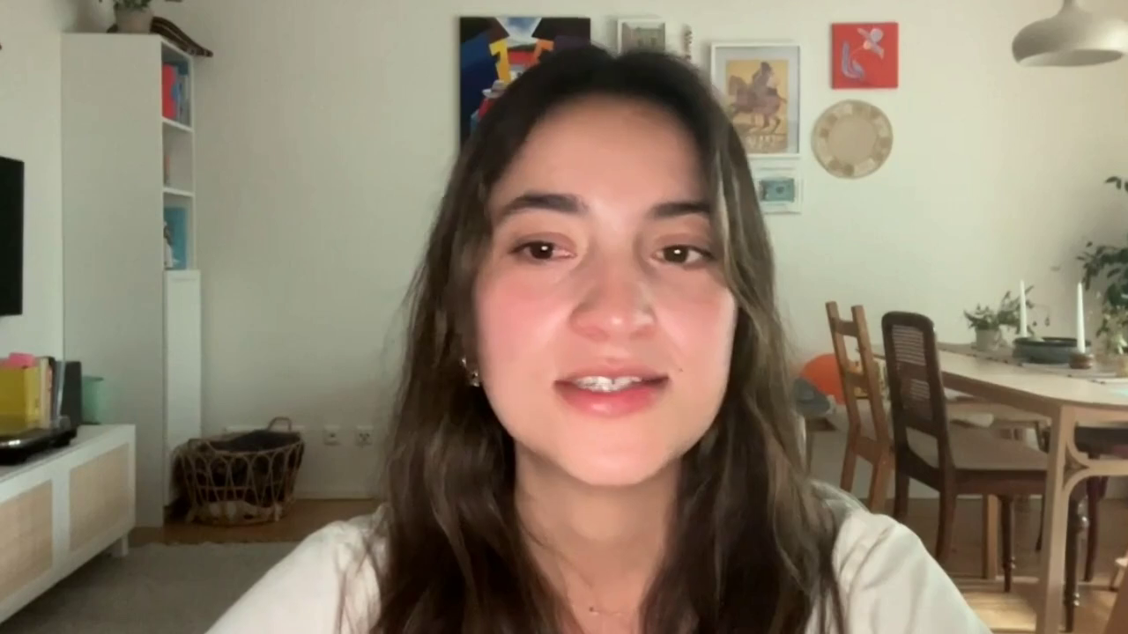